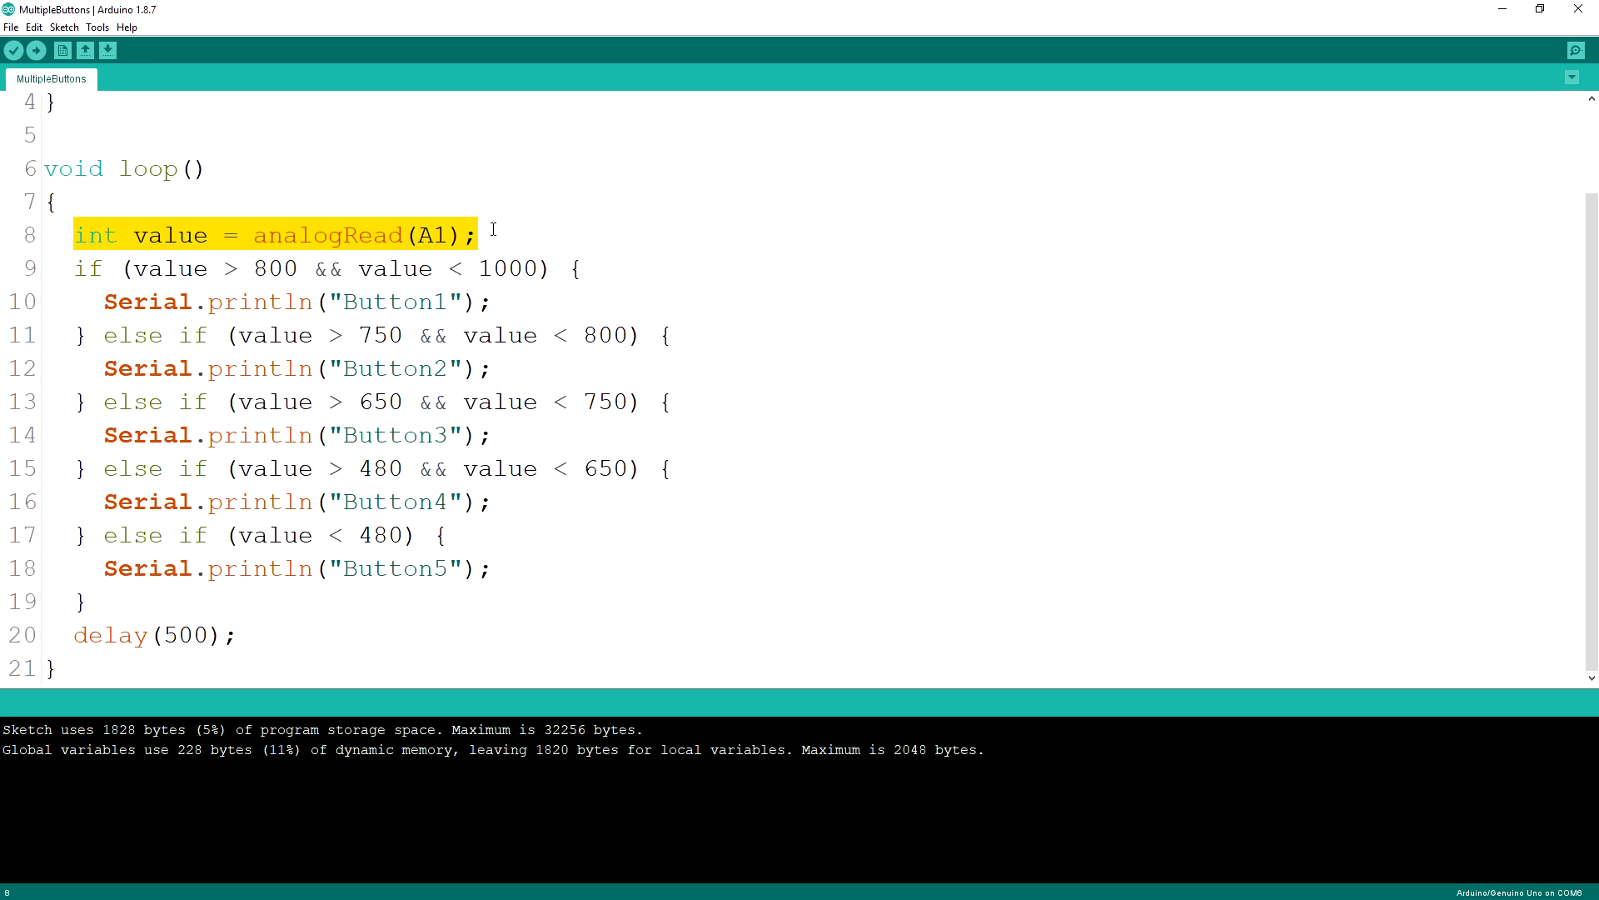
# Step: Clear the selection on the analogRead line in the MultipleButtons sketch
pyautogui.click(236, 301)
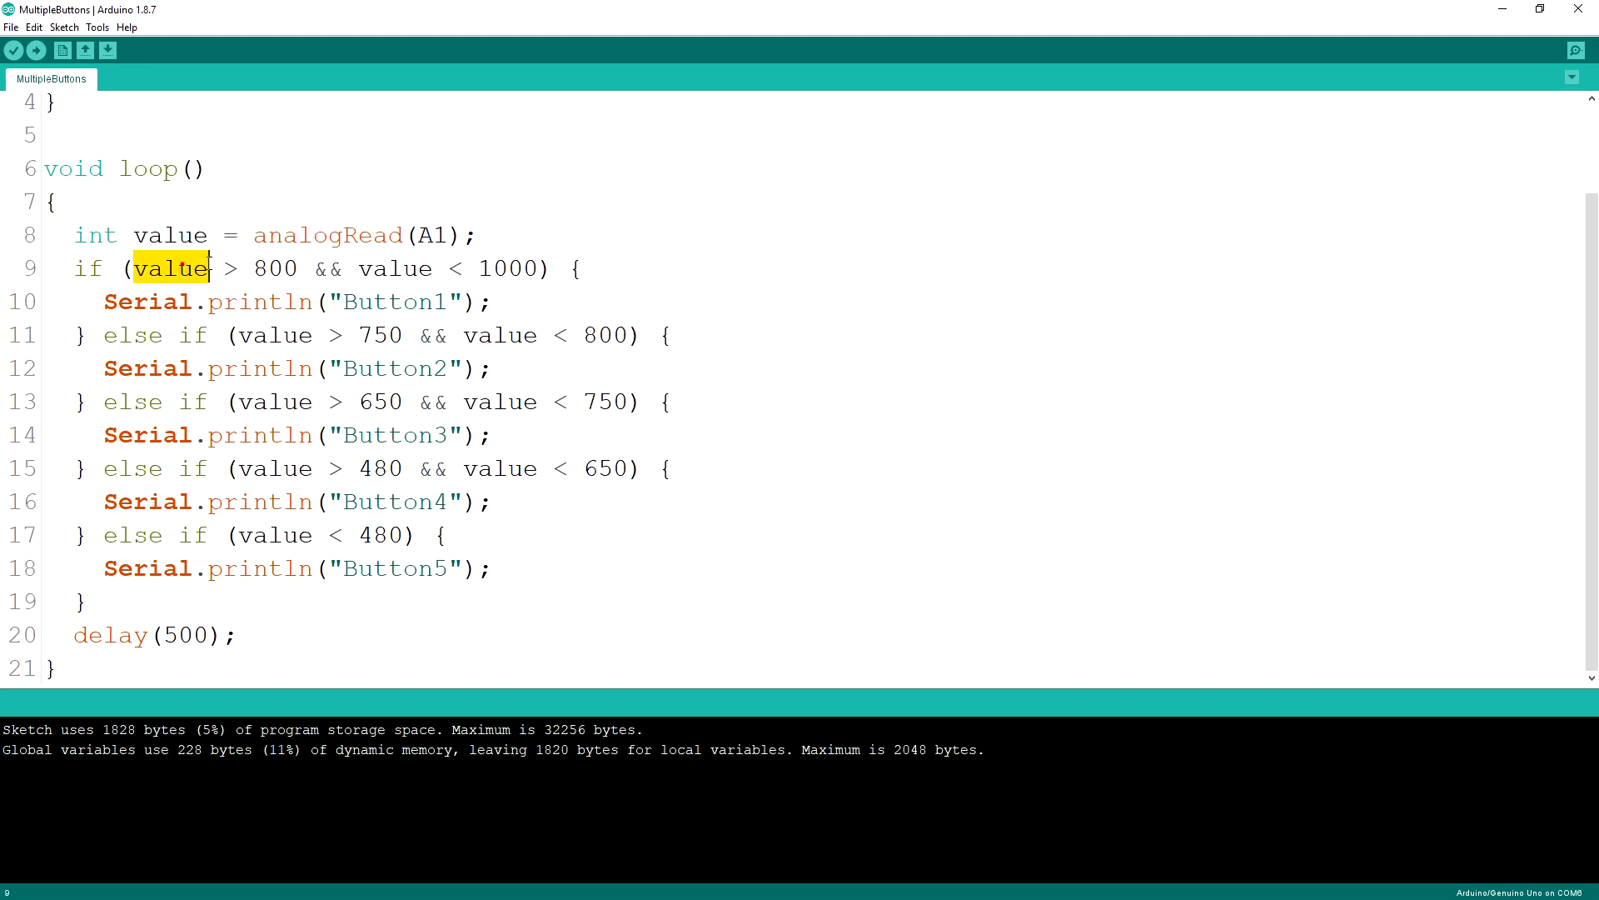